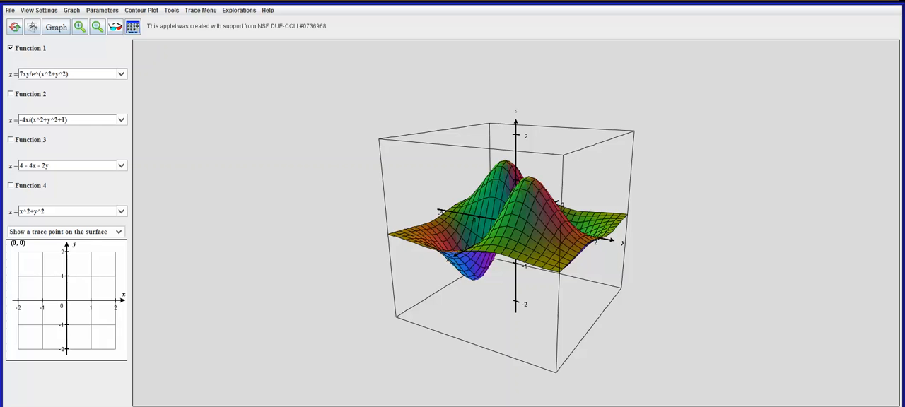
Clear all existing graphs and start adding a new space curve
left_click_drag(516, 212, 580, 222)
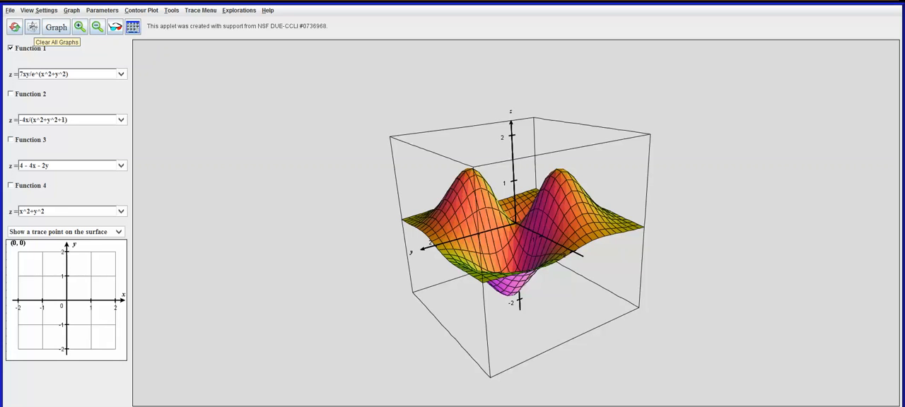
left_click(31, 27)
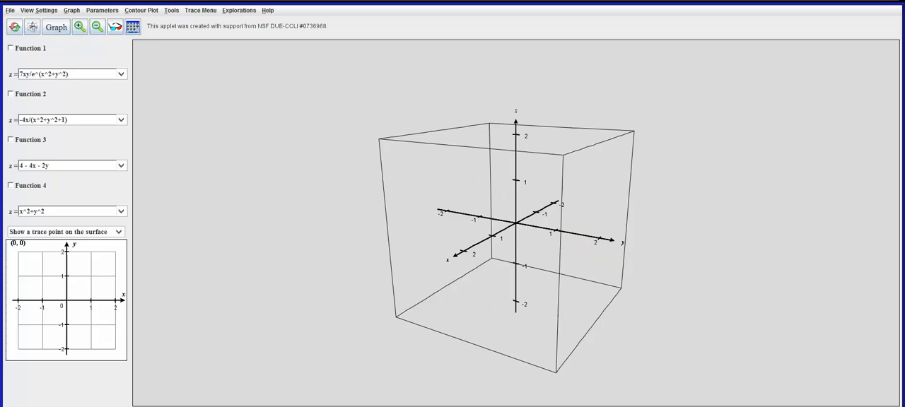
left_click(71, 10)
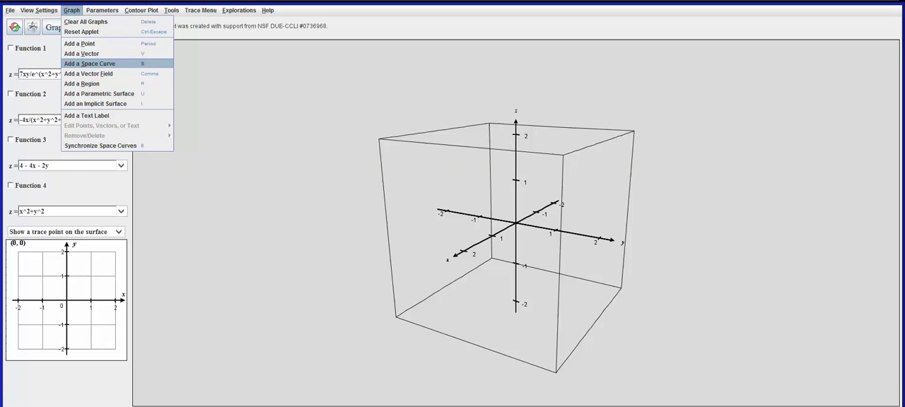
left_click(89, 63)
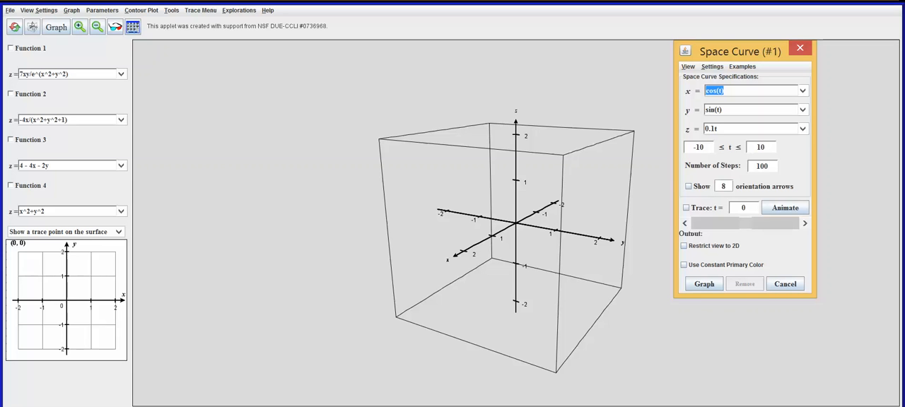
Set the space curve's y component to -cos(t), keeping x as cos(t)
key("Tab")
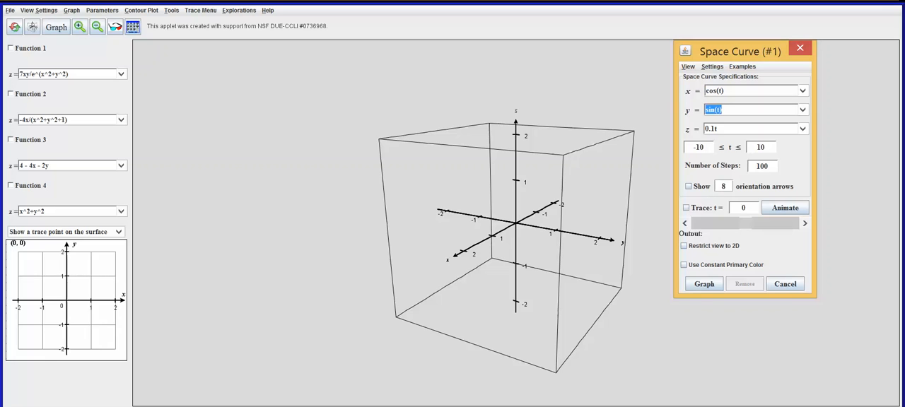
type("-cps")
key("BackSpace")
key("BackSpace")
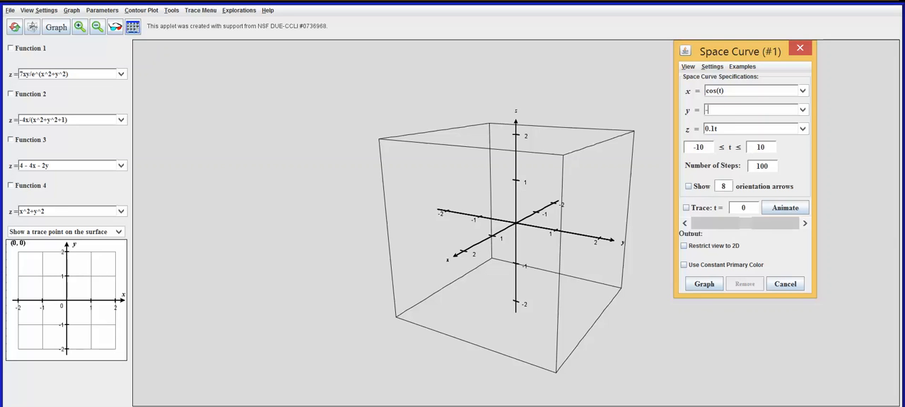
type("ps")
key("BackSpace")
key("BackSpace")
type("os(t)")
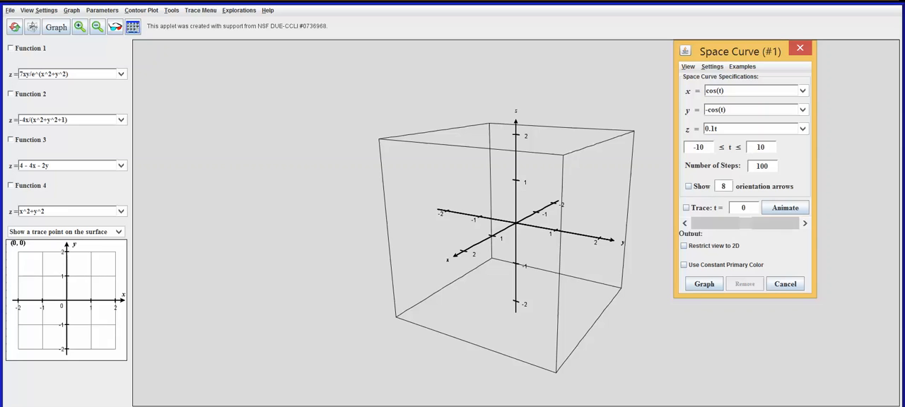
Set the space curve's z component to sin(t) and graph the curve
key("Tab")
type("sin(t)")
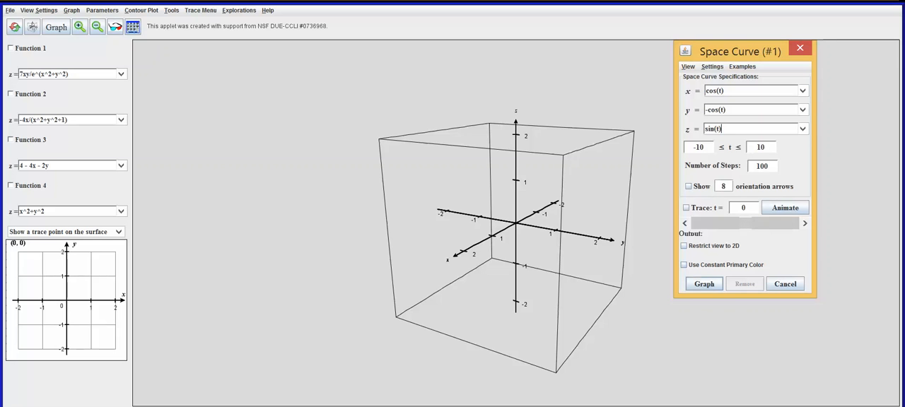
left_click(704, 285)
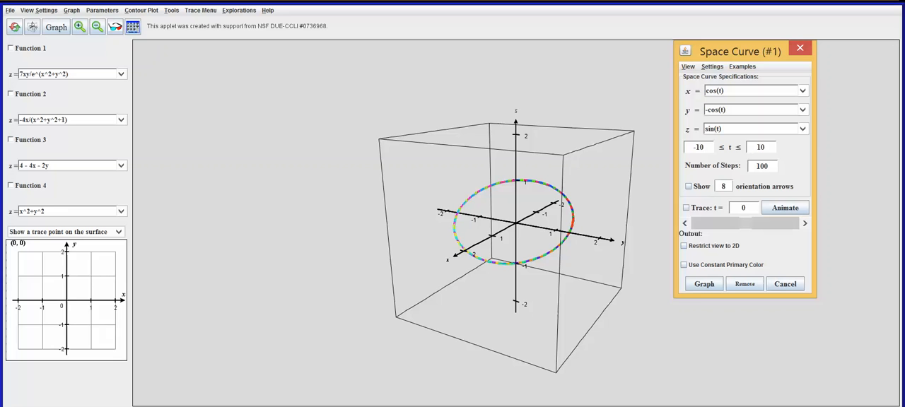
Examine the graphed space curve from several angles, including edge-on and face-on, to judge its shape and the plane it lies in
left_click_drag(488, 191, 435, 191)
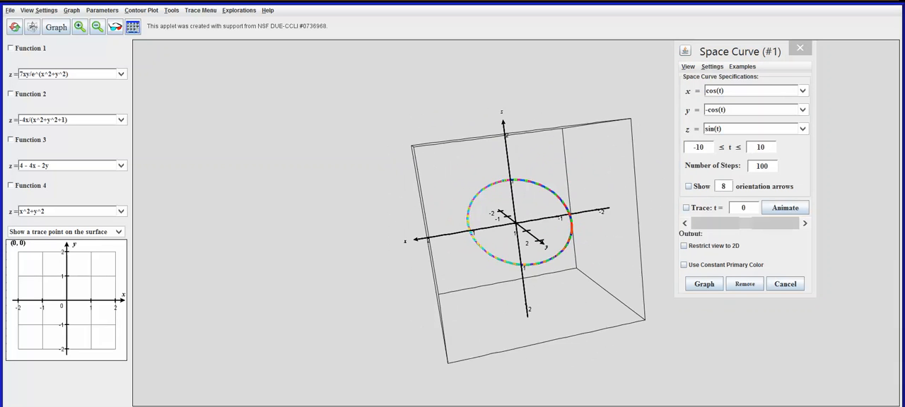
left_click_drag(541, 237, 463, 237)
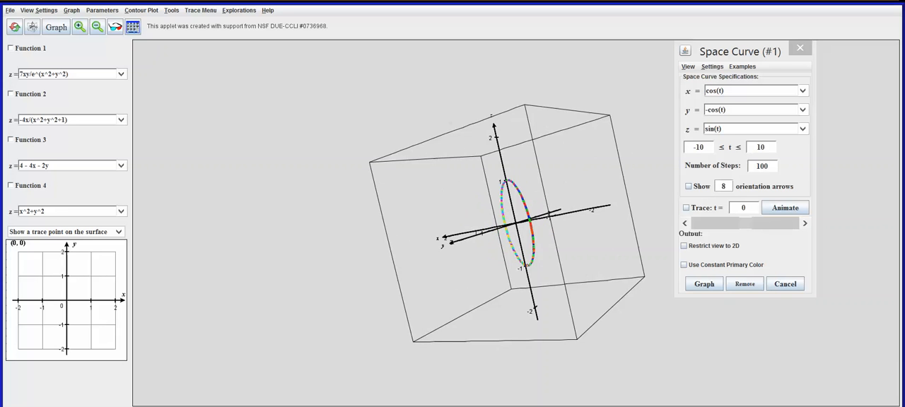
left_click_drag(502, 177, 527, 275)
left_click_drag(527, 246, 528, 266)
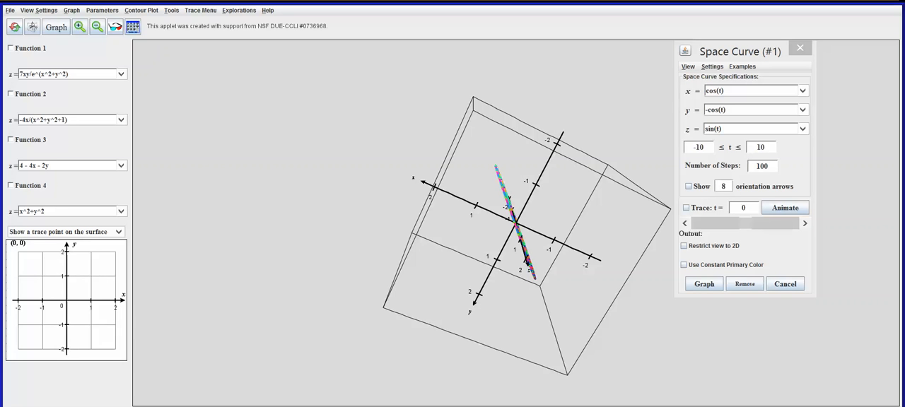
left_click_drag(527, 265, 617, 191)
left_click_drag(537, 241, 636, 169)
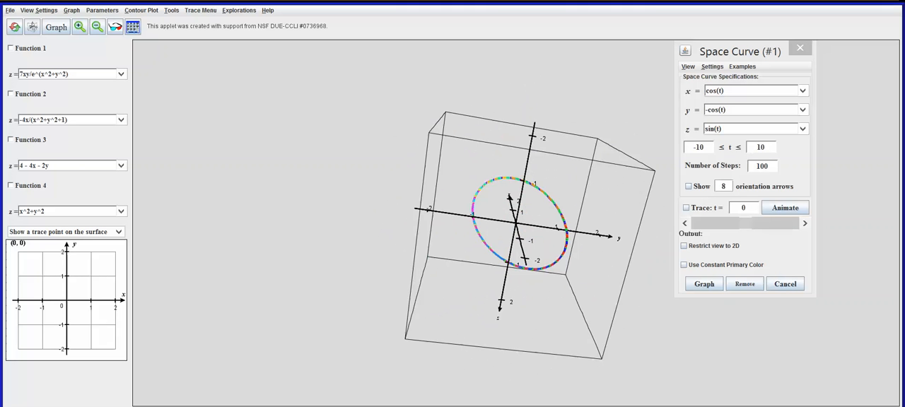
left_click_drag(537, 243, 551, 180)
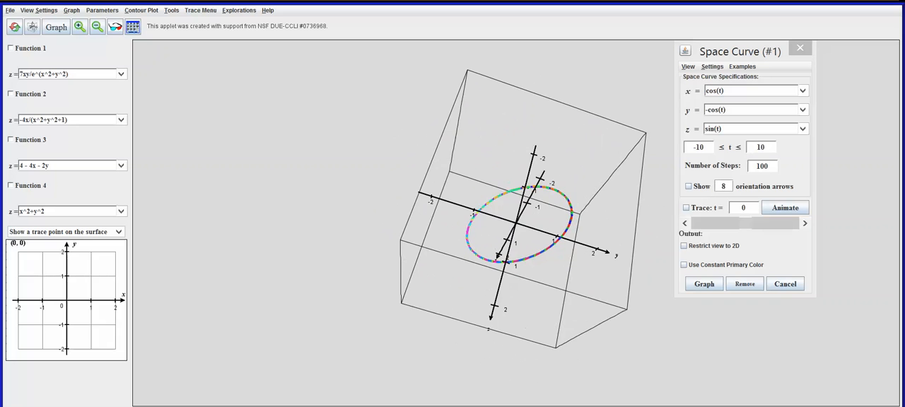
left_click_drag(523, 241, 601, 247)
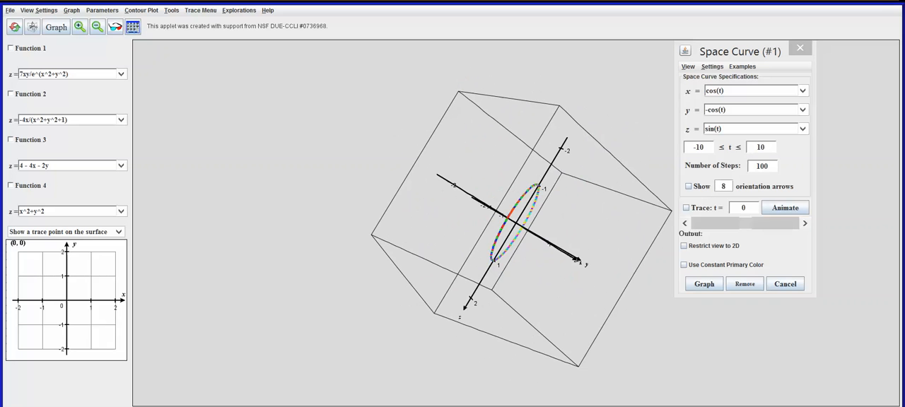
left_click_drag(519, 227, 576, 260)
left_click_drag(505, 241, 578, 242)
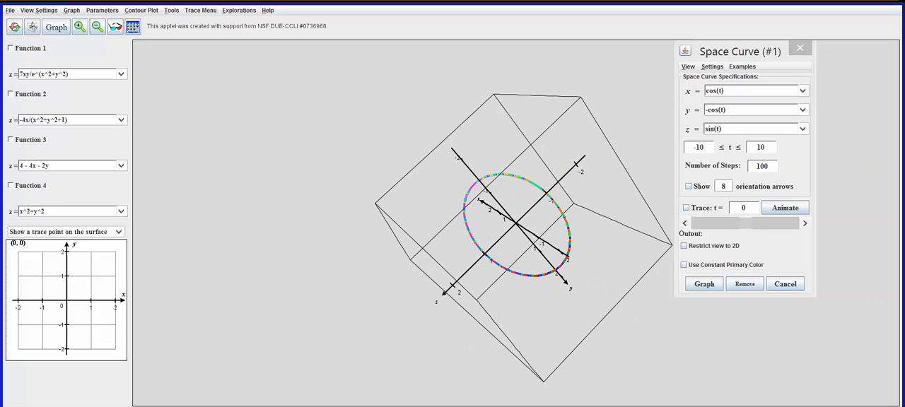
left_click_drag(548, 243, 496, 242)
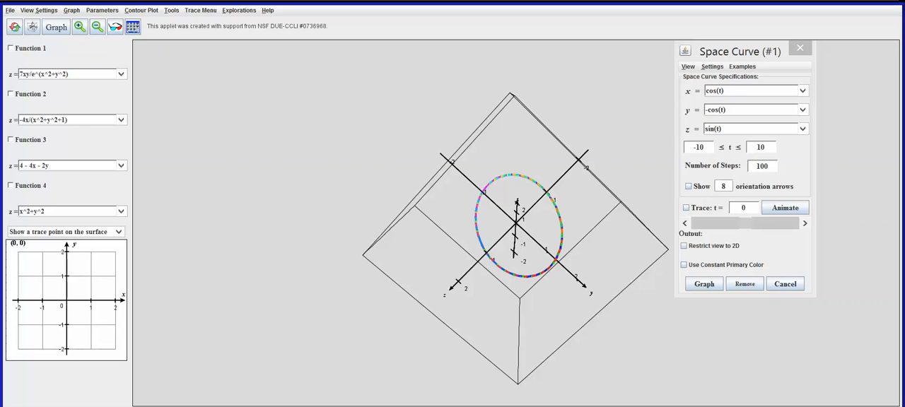
Remove and regraph the space curve, and animate its trace over t from -10 to 10
left_click(704, 284)
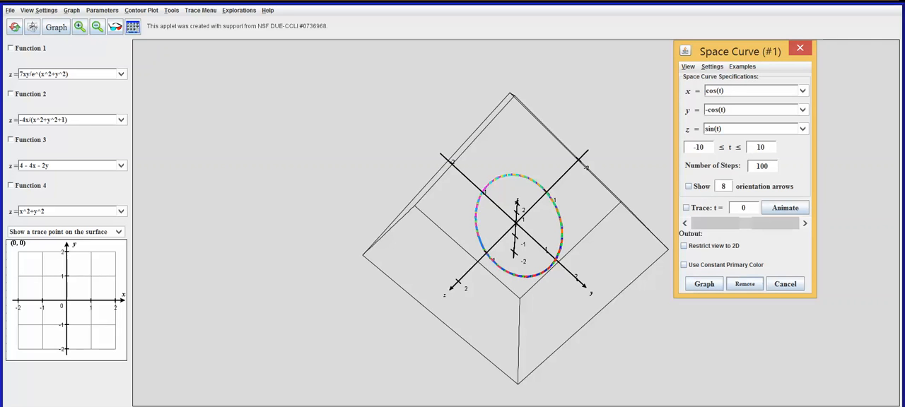
left_click(745, 284)
left_click(704, 284)
left_click_drag(565, 261, 517, 231)
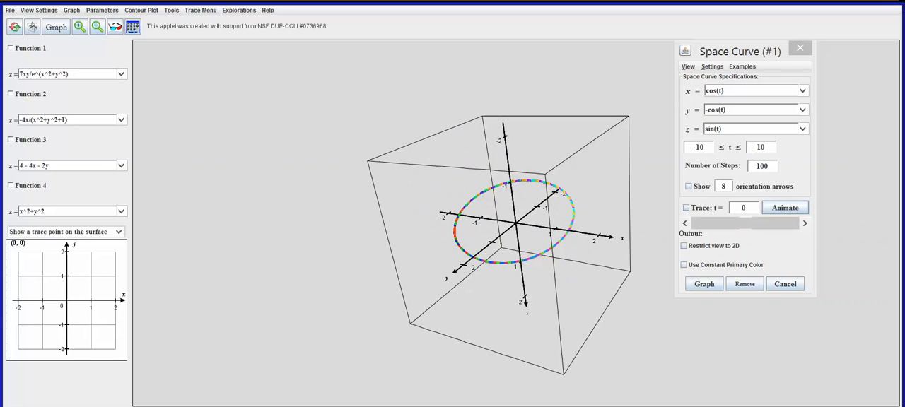
left_click(784, 207)
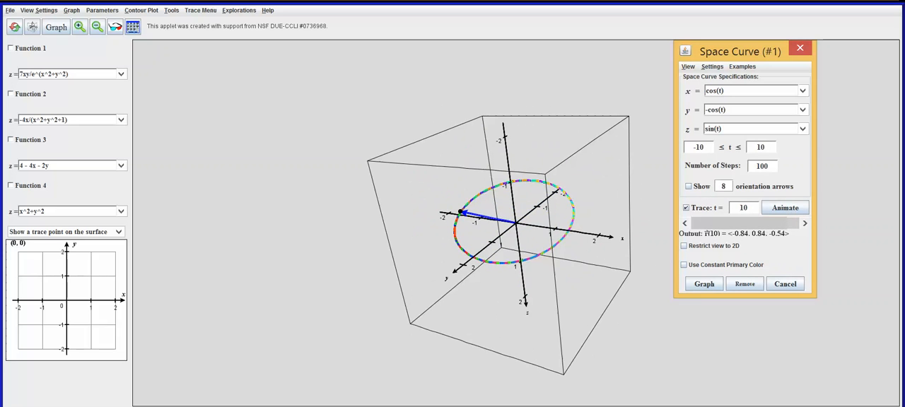
Replay the trace animation and examine the curve with its position vector from different angles
left_click_drag(453, 273, 530, 214)
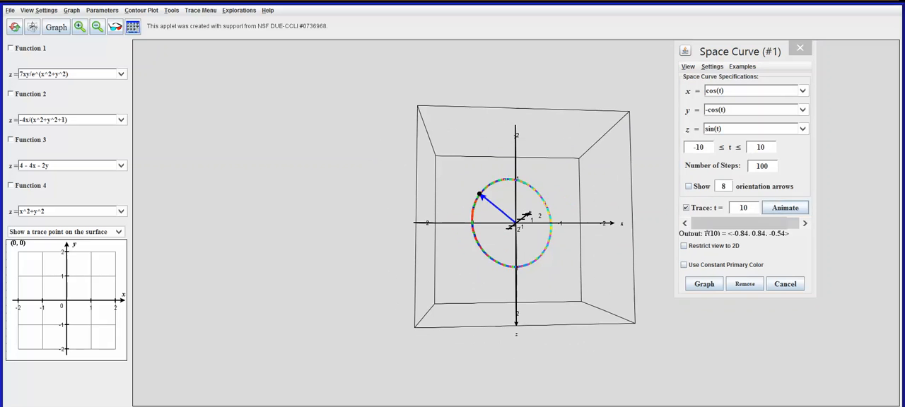
left_click(784, 208)
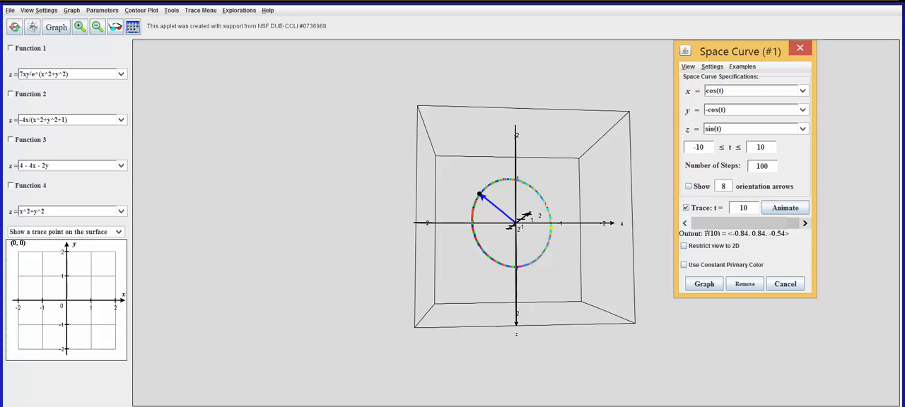
left_click_drag(474, 234, 600, 297)
left_click_drag(559, 230, 166, 237)
left_click_drag(494, 233, 392, 223)
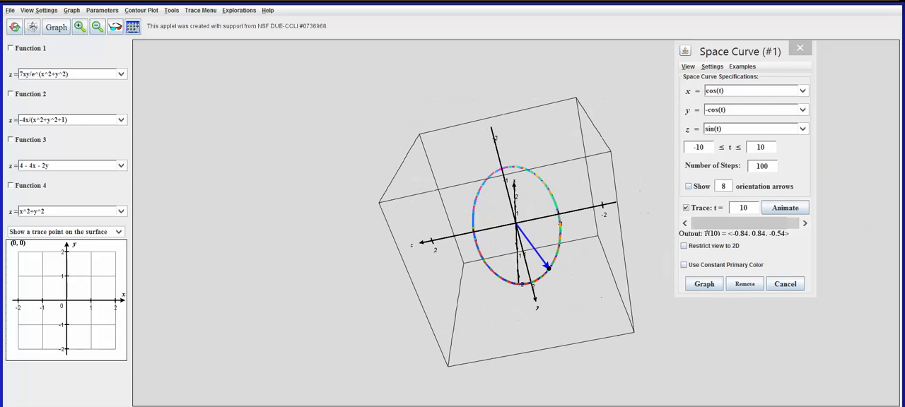
left_click_drag(495, 230, 558, 249)
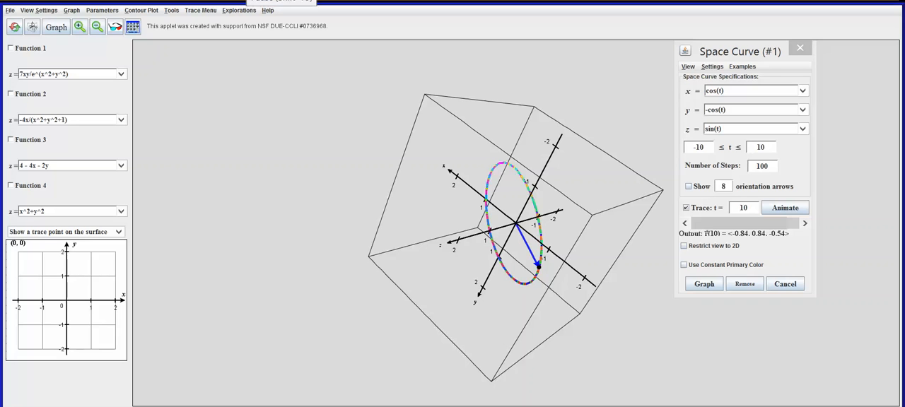
left_click_drag(523, 226, 368, 173)
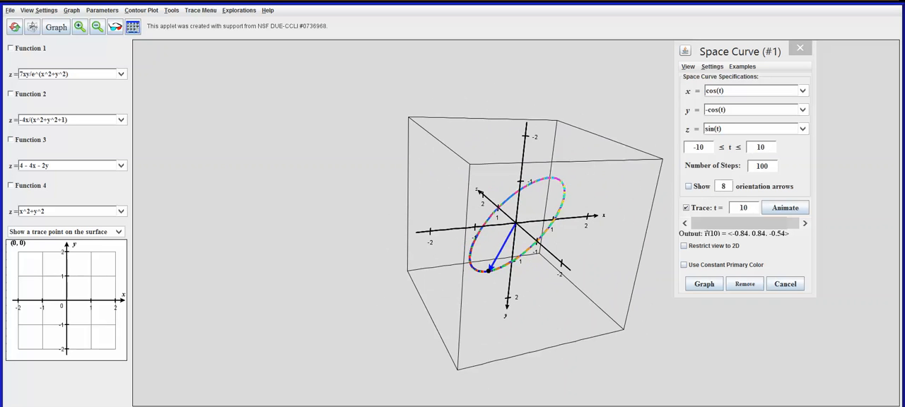